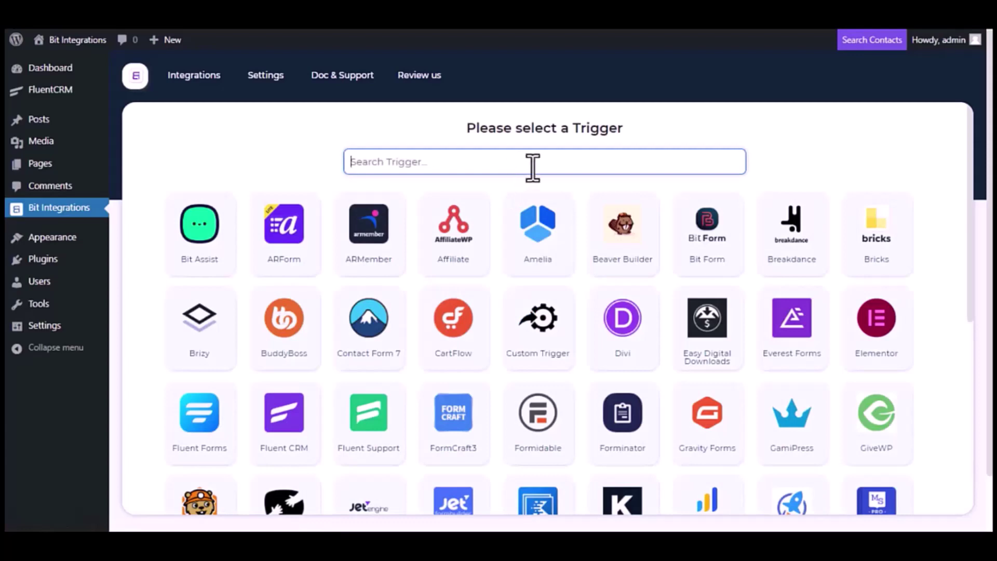
- Set Fluent CRM as the trigger app with the 'A contact is create' event
text(Flu)
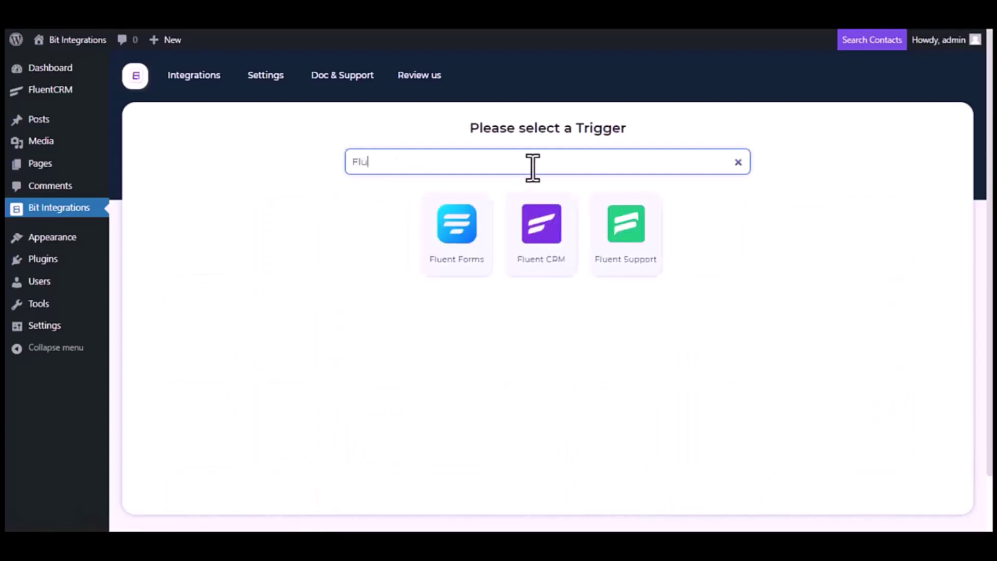
text(ent CRM)
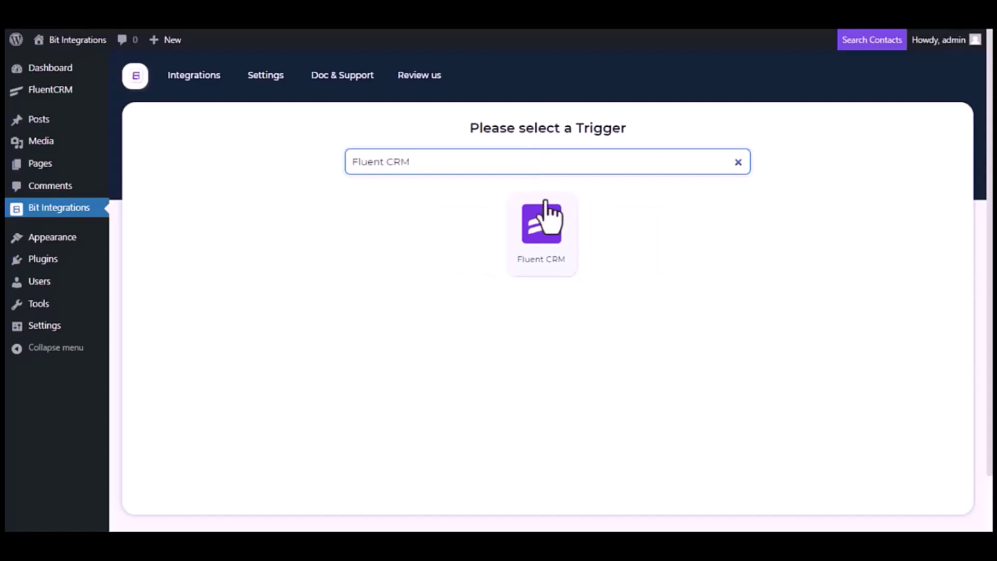
click(551, 249)
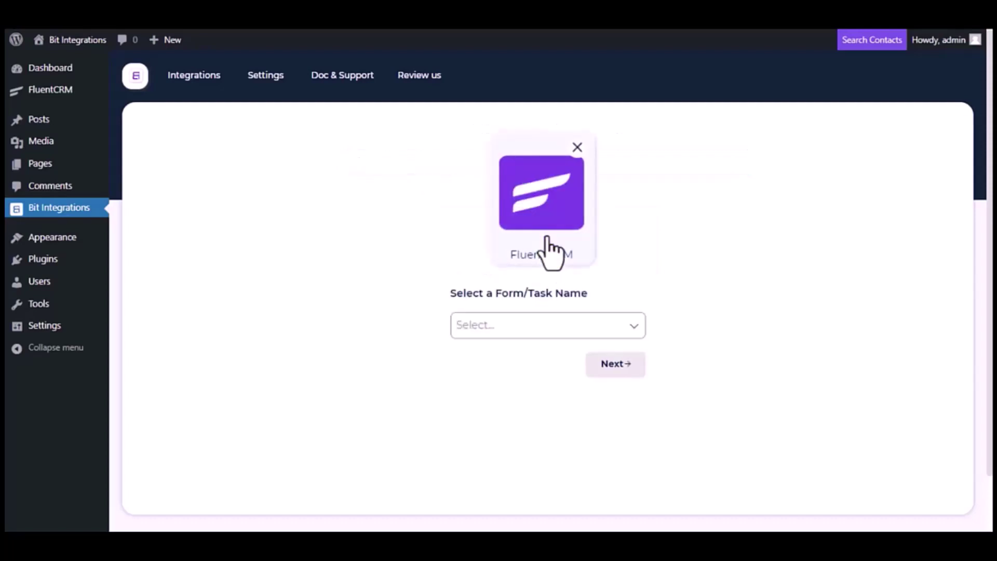
click(559, 327)
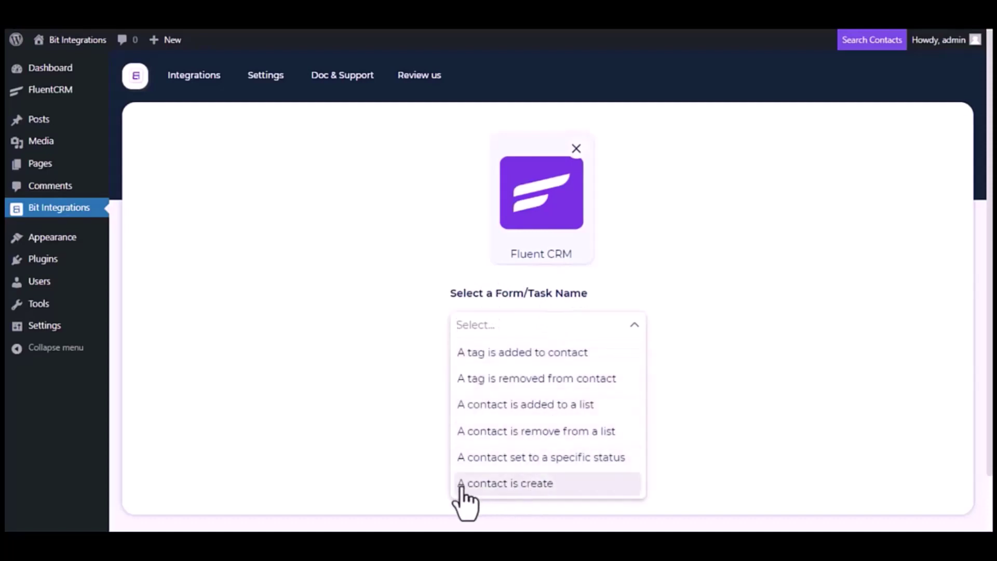
click(516, 485)
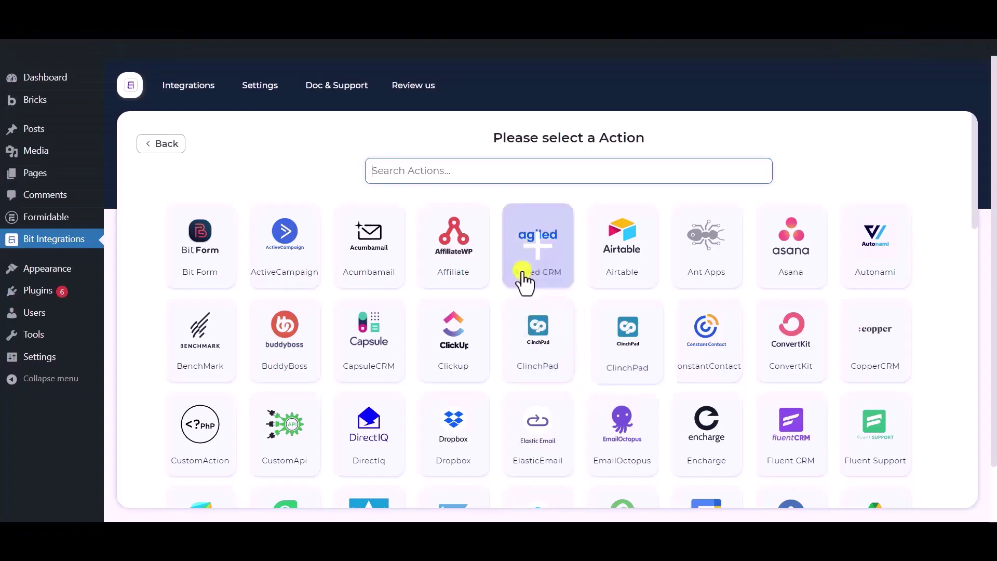
- Search for and choose Selzy as the action app
click(448, 168)
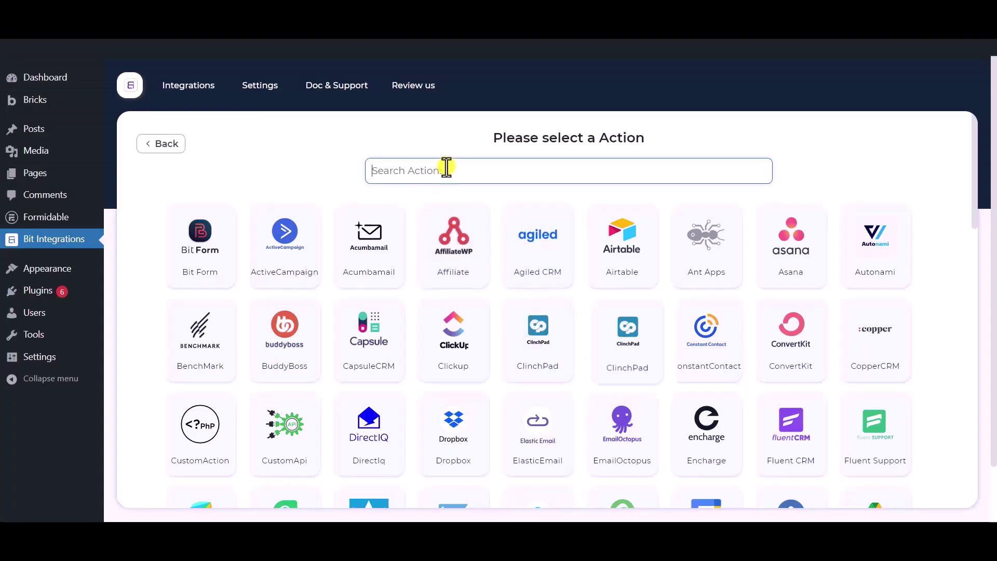
text(selzy)
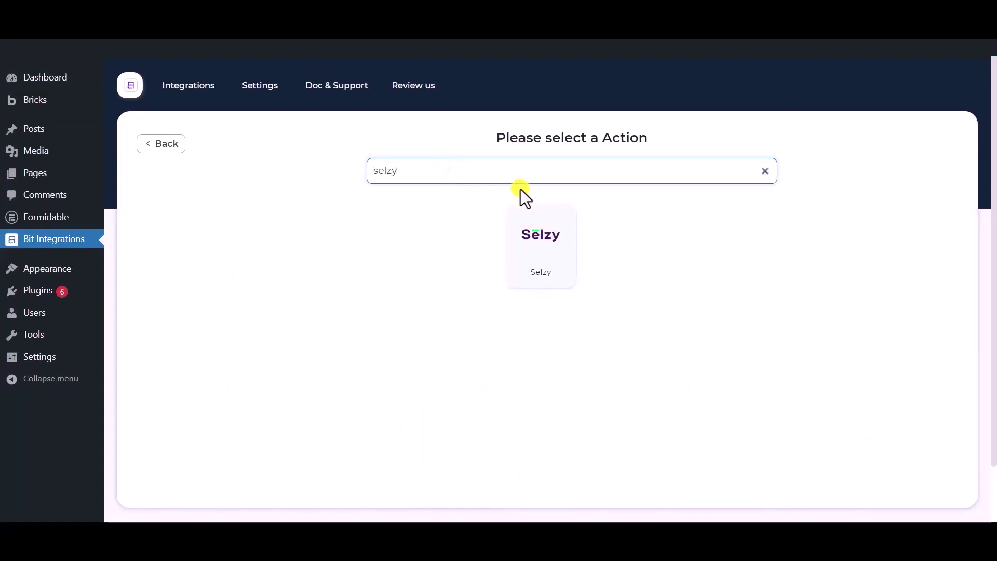
click(532, 281)
- Review the default Selzy integration name and go to Selzy's API key page
drag(256, 243, 142, 233)
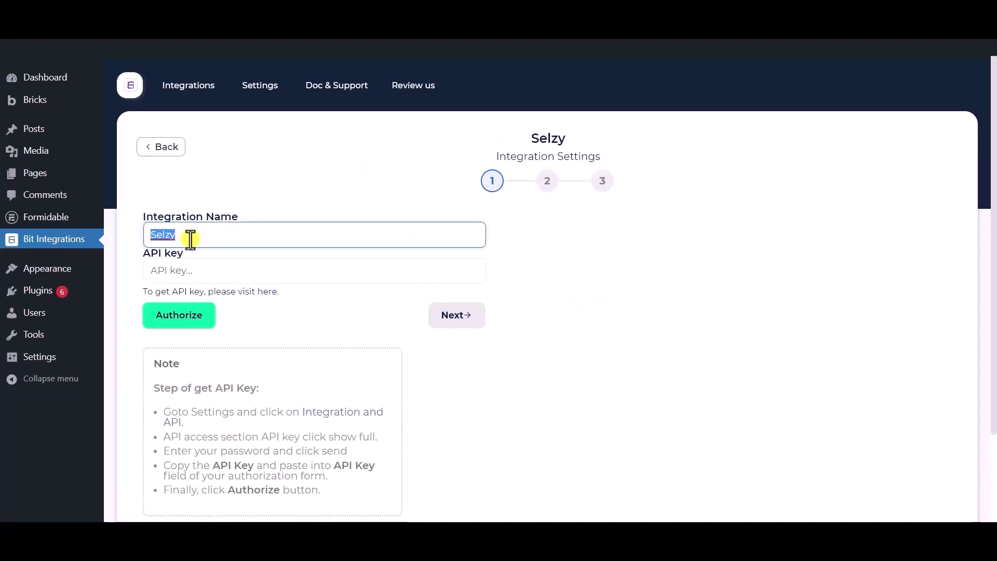
scroll(207, 219, down, 1)
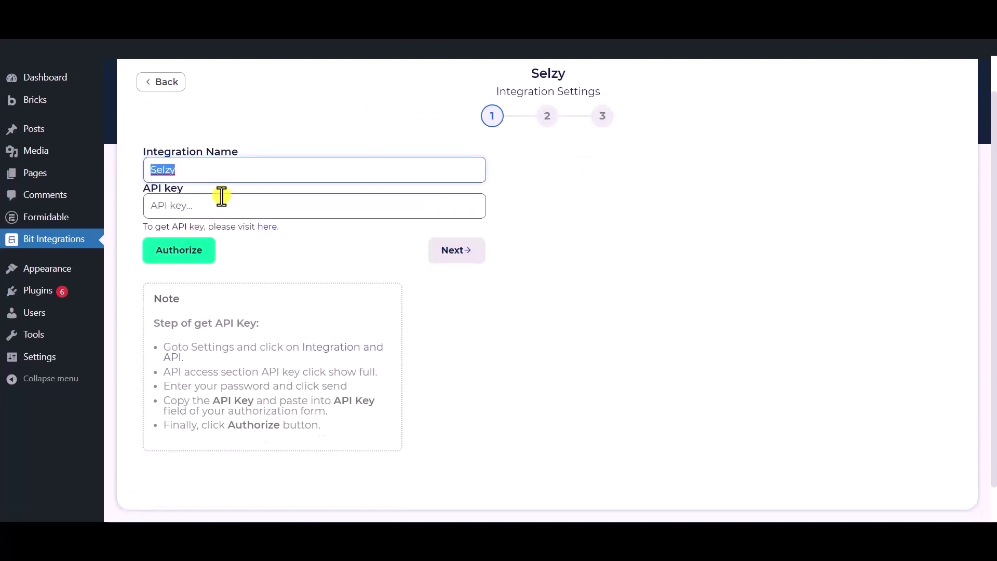
click(224, 167)
click(272, 260)
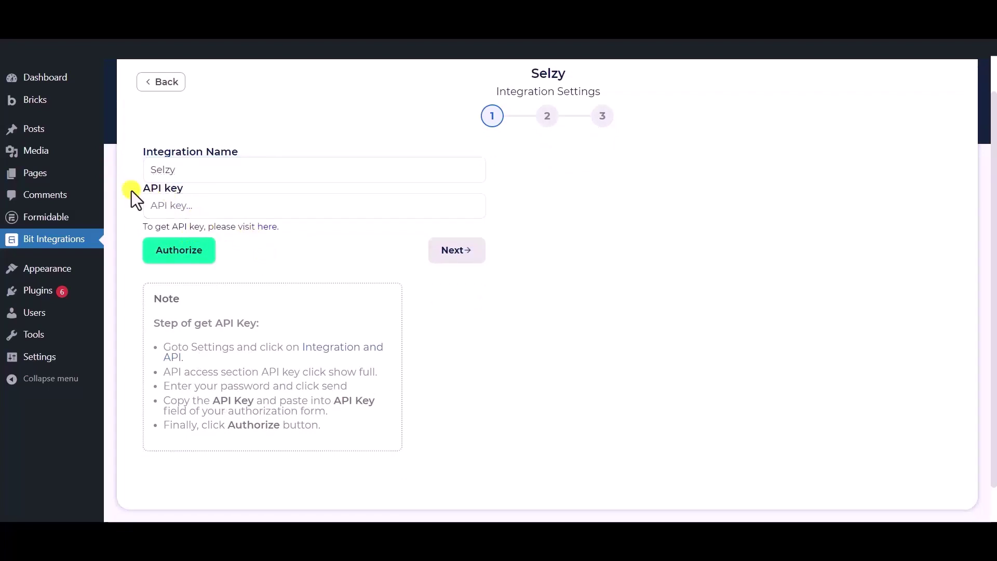
drag(131, 191, 183, 188)
click(276, 258)
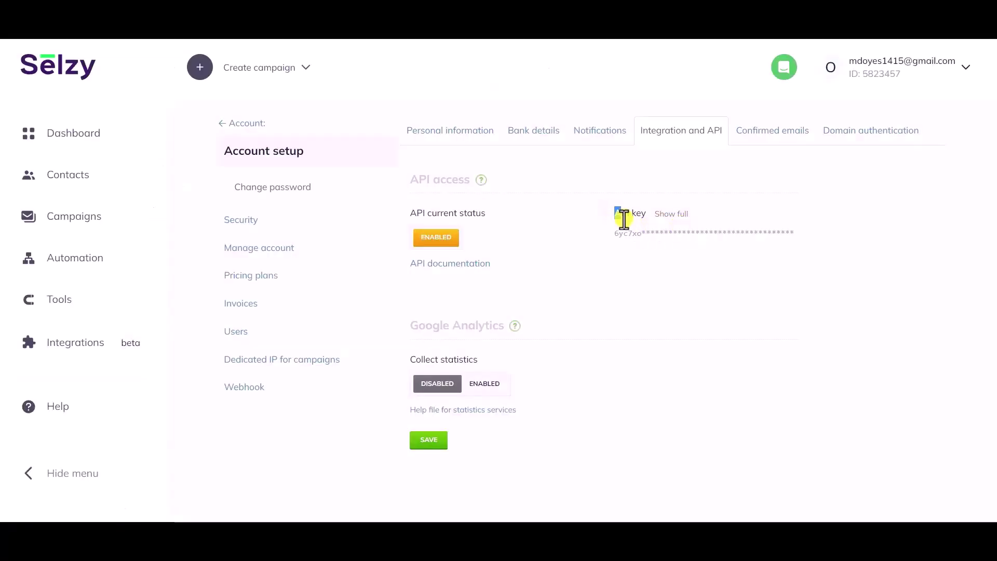
- Reveal the full Selzy API key by confirming the account password, then select the key
drag(615, 213, 672, 229)
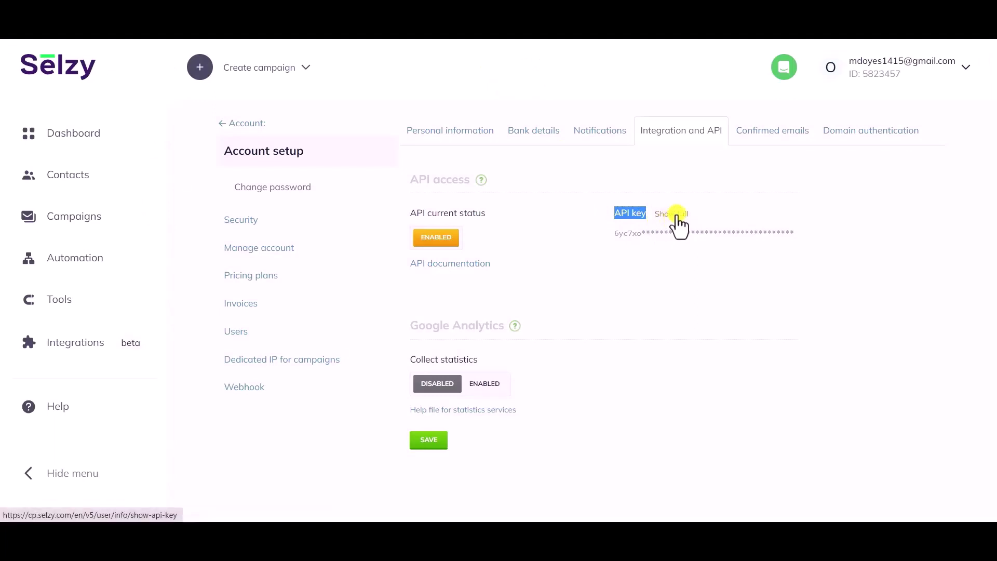
click(677, 217)
click(470, 133)
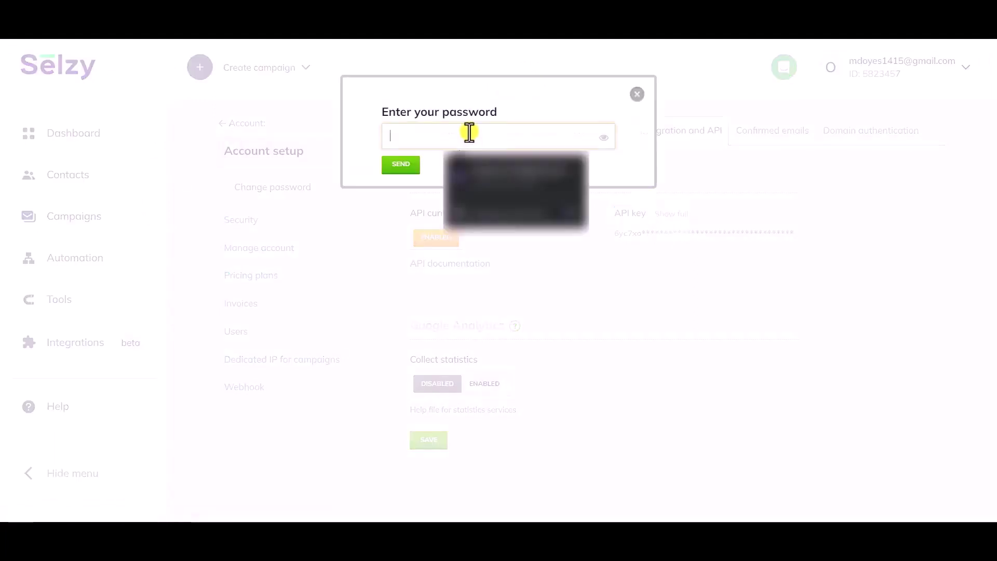
click(493, 182)
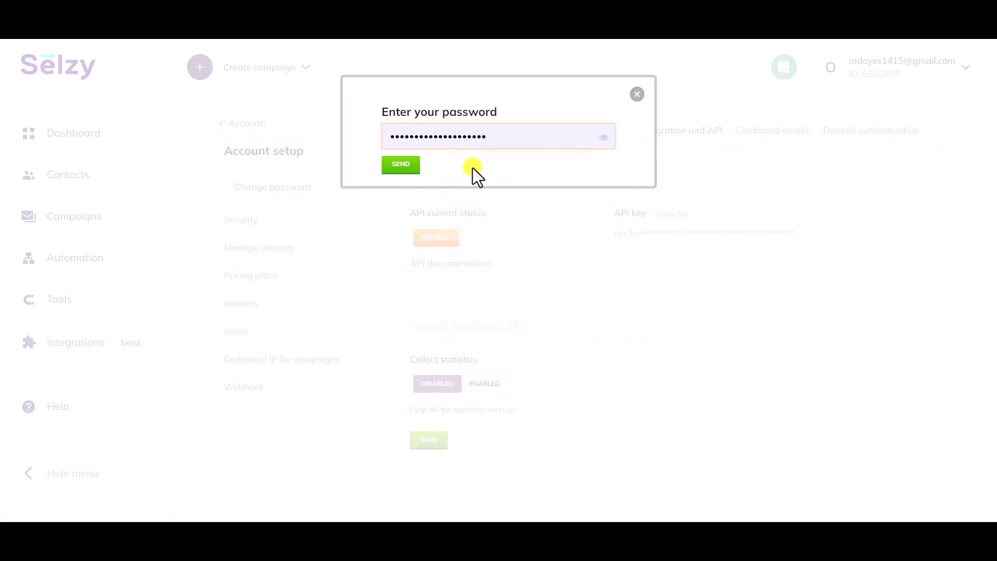
click(402, 166)
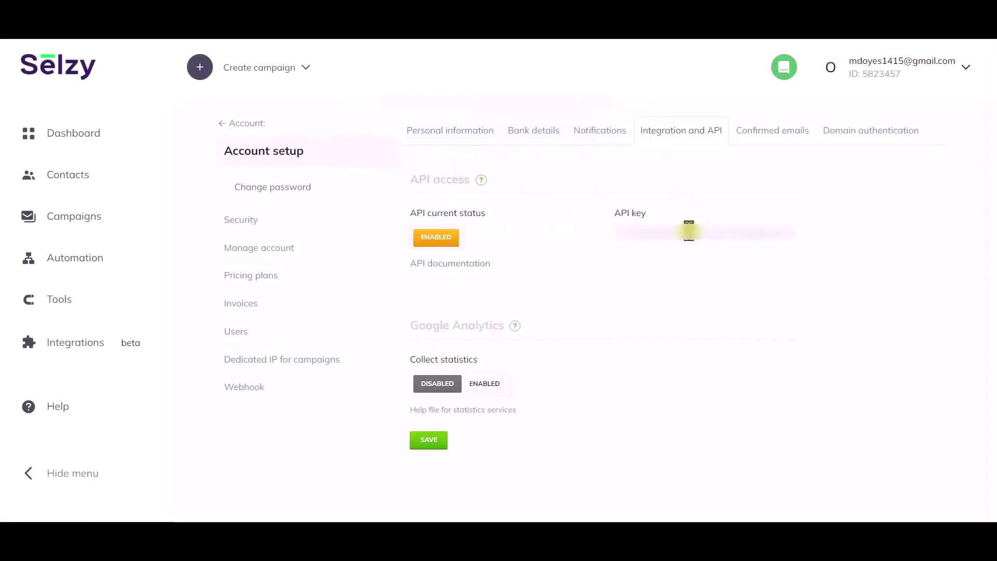
double_click(688, 232)
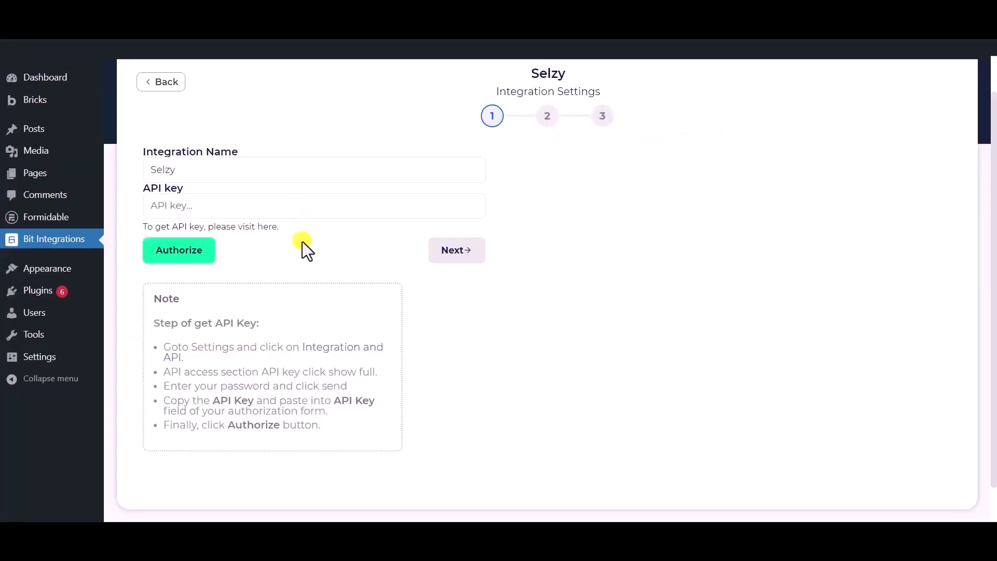
click(287, 213)
- Paste the Selzy API key, authorize the connection and continue to step 2
key(ctrl+v)
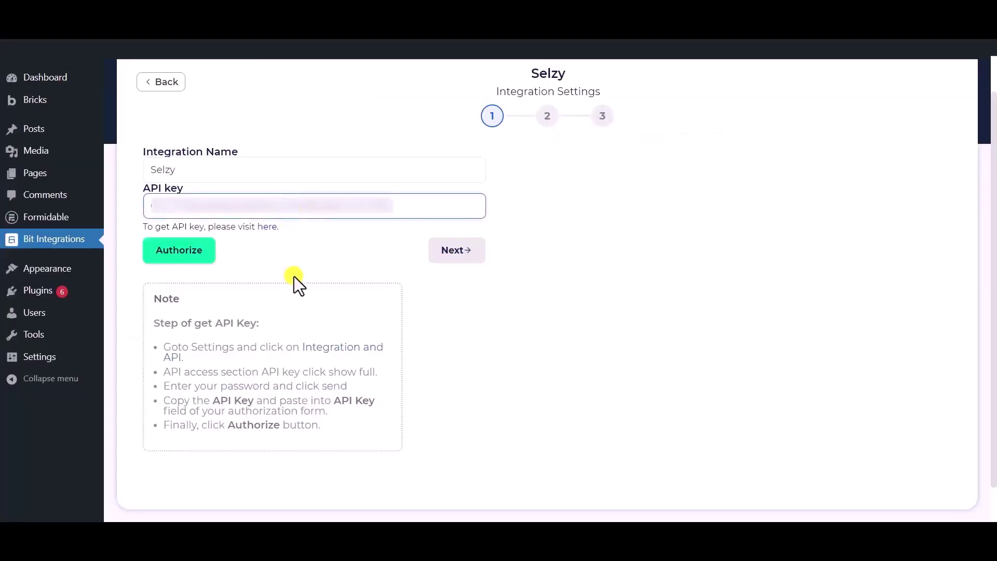
click(172, 256)
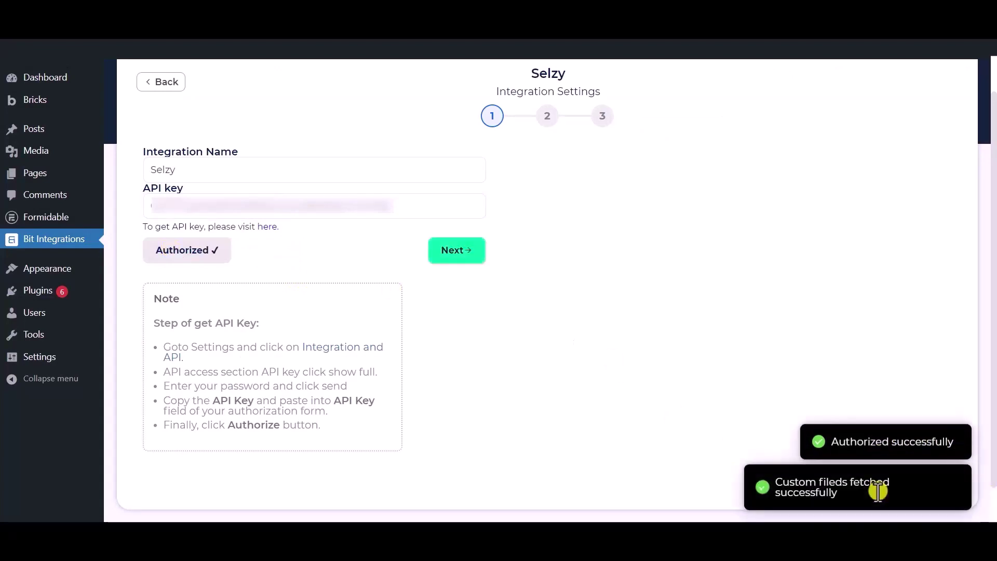
click(458, 252)
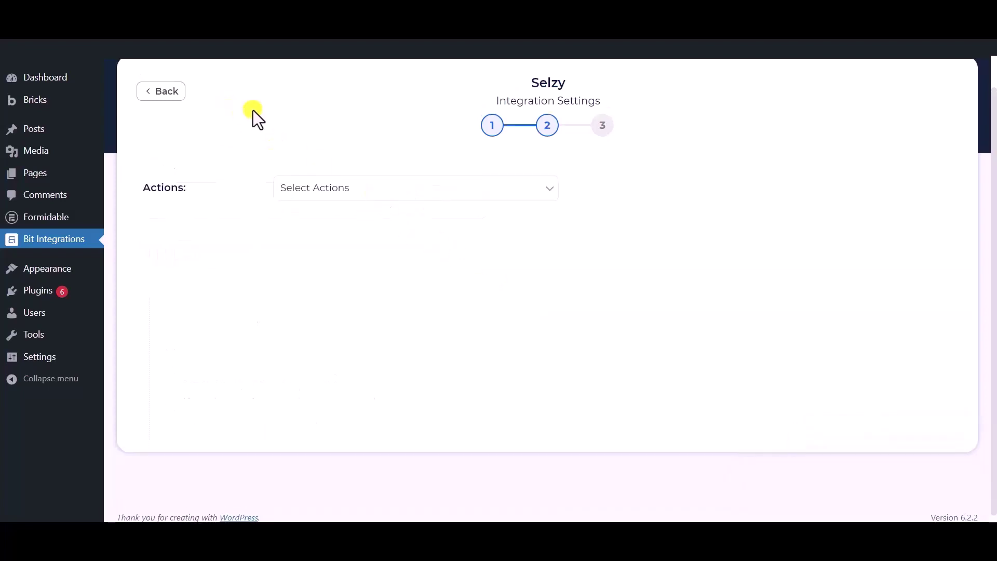
- Set the Selzy action to Subscribe with the Bit Integrations list
click(363, 197)
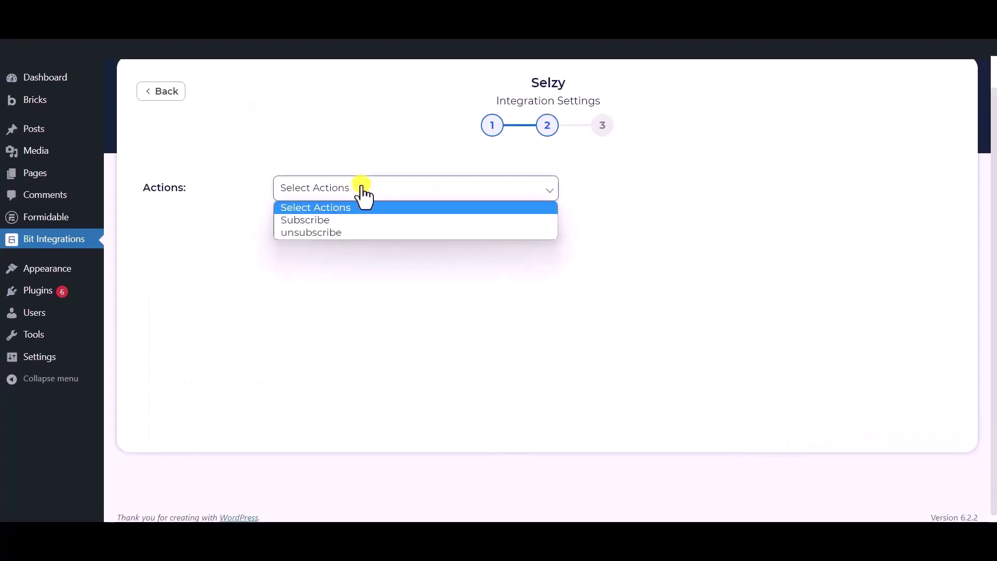
click(316, 221)
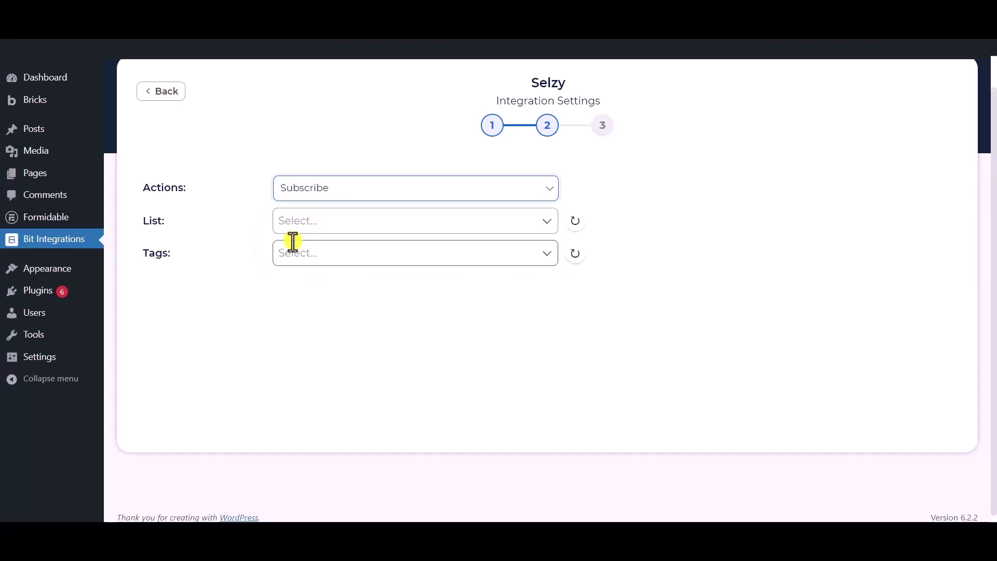
click(326, 223)
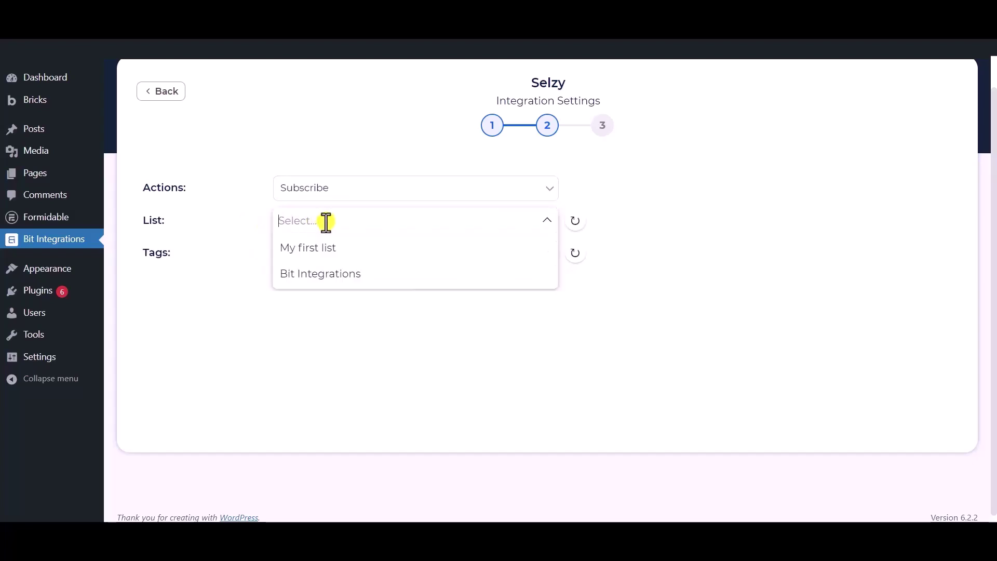
click(327, 276)
click(205, 266)
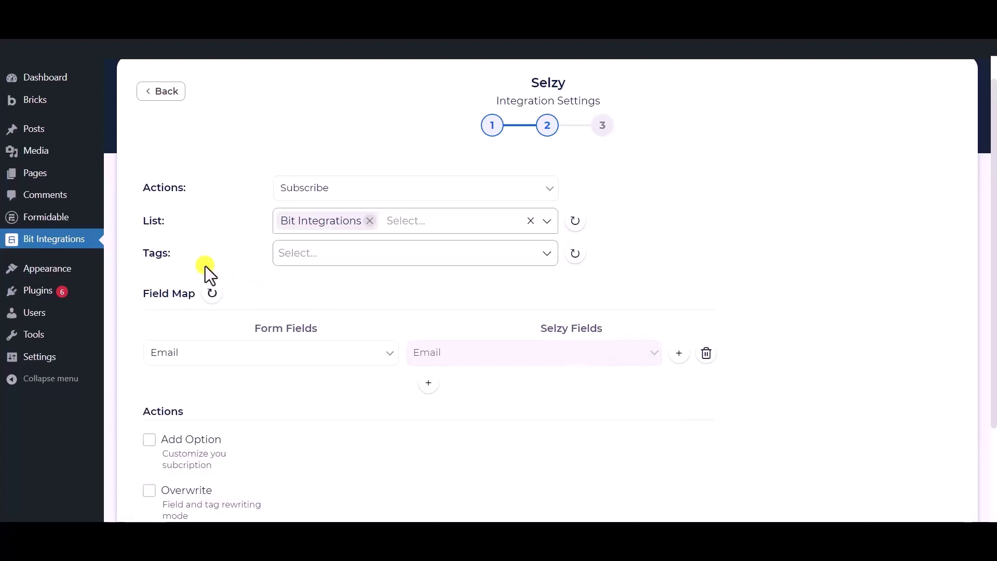
- Add Tag - 1, Tag - 2 and Tag - 3 as contact tags
click(363, 253)
click(301, 283)
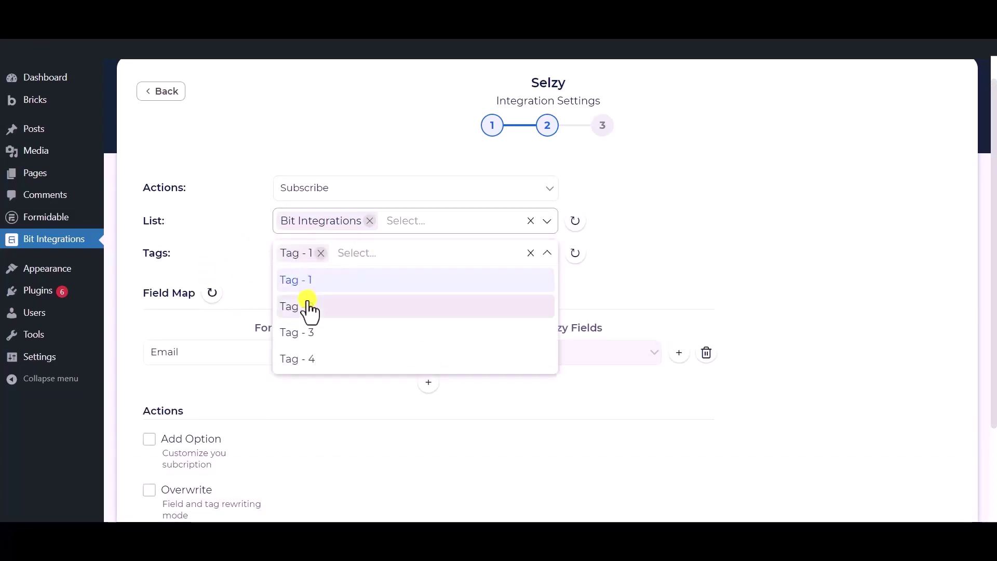
click(309, 302)
click(313, 327)
click(227, 243)
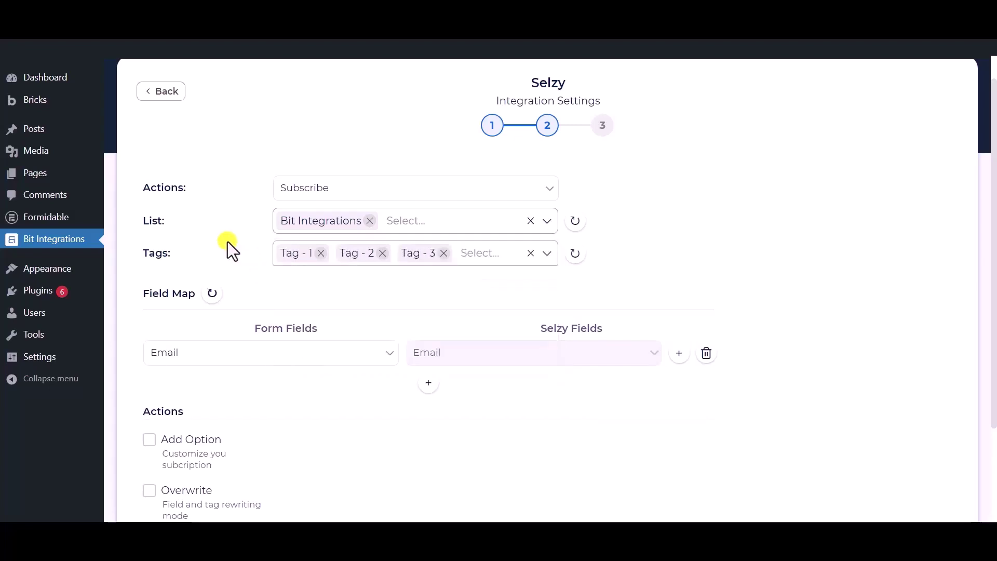
scroll(257, 218, down, 2)
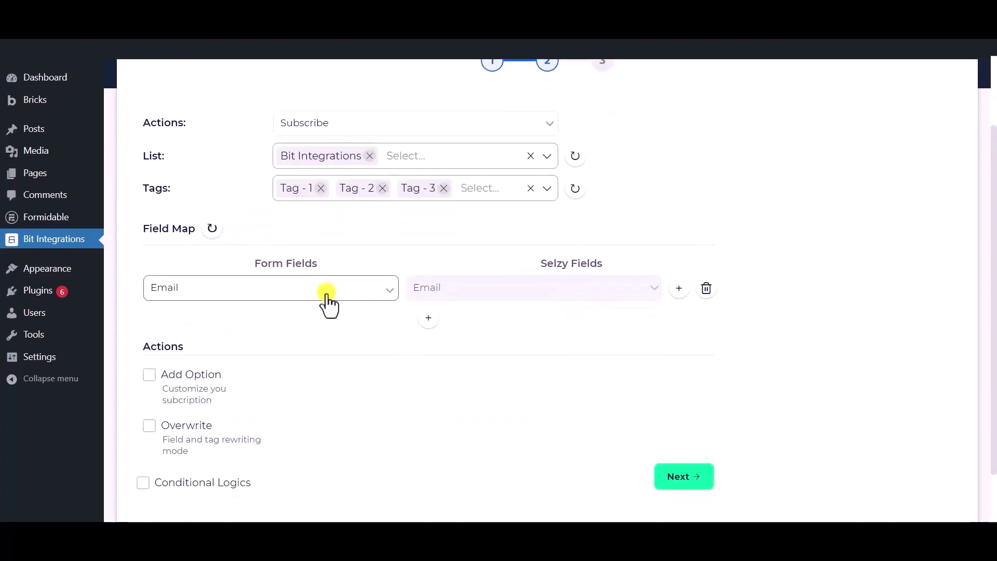
- Map Email to Selzy's Email and Phone to Selzy's Phone Number
click(327, 293)
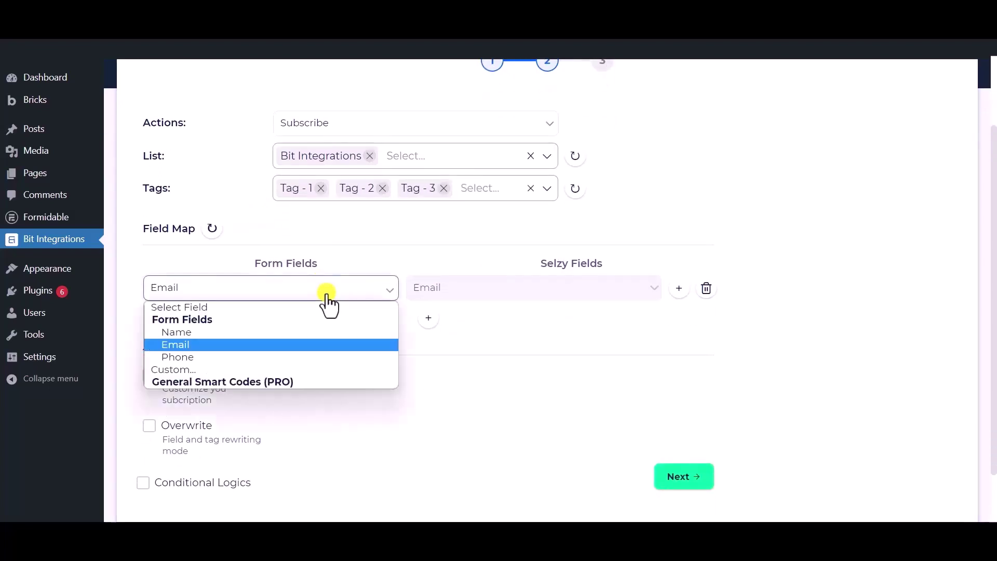
click(206, 348)
click(435, 319)
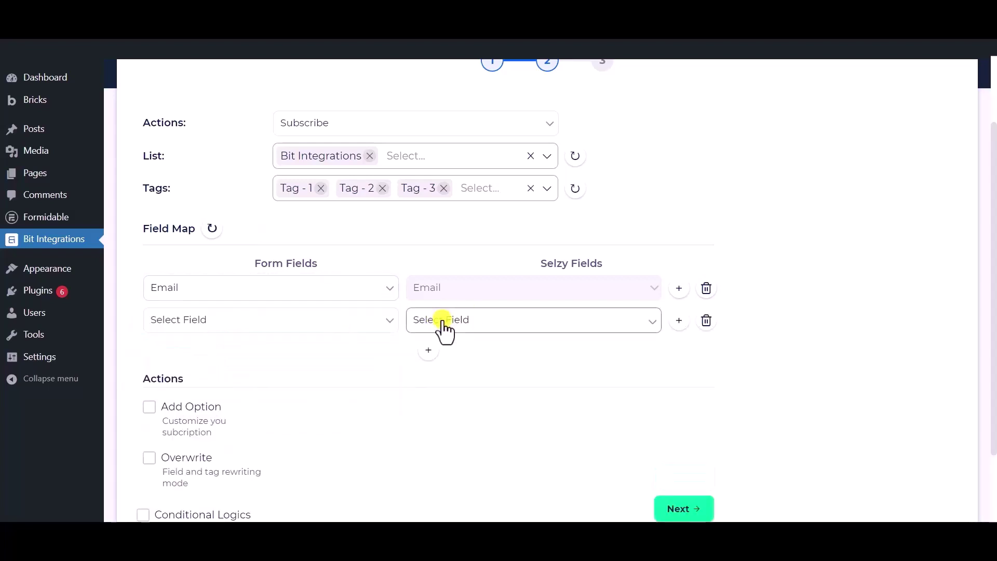
click(446, 320)
click(450, 351)
click(307, 325)
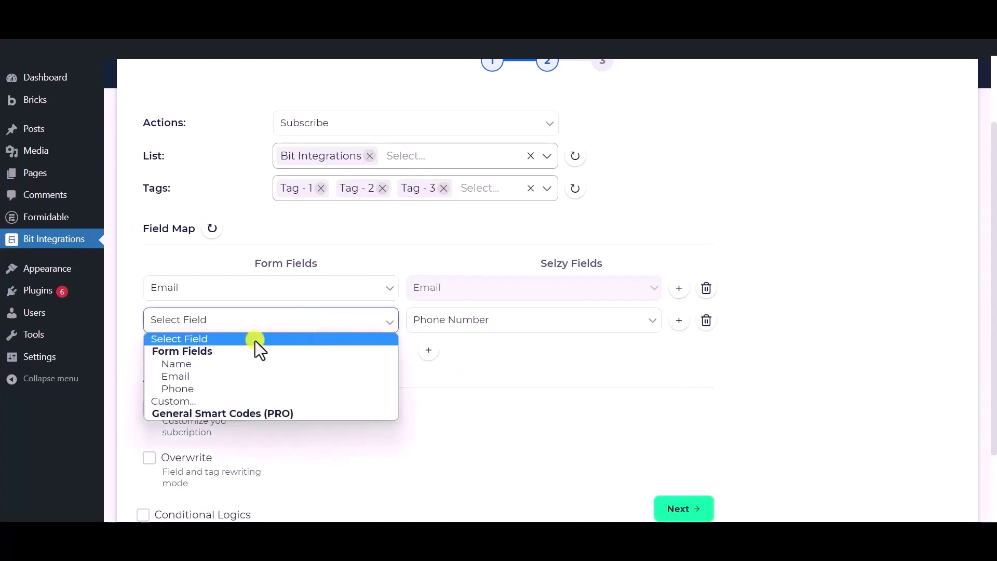
click(207, 390)
- Add a third mapping row linking the Name field to Selzy's Name
click(428, 350)
click(461, 357)
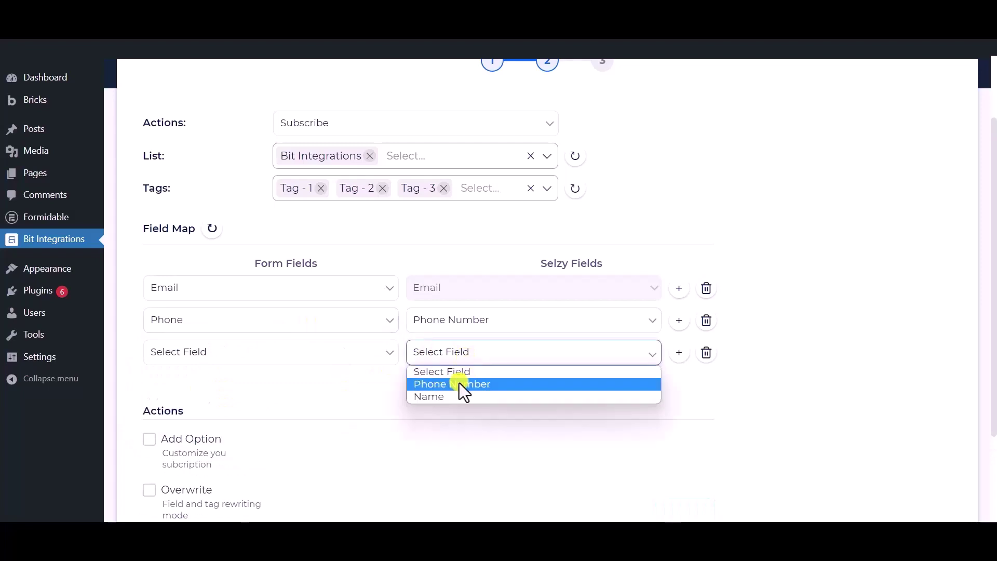
click(435, 397)
click(341, 357)
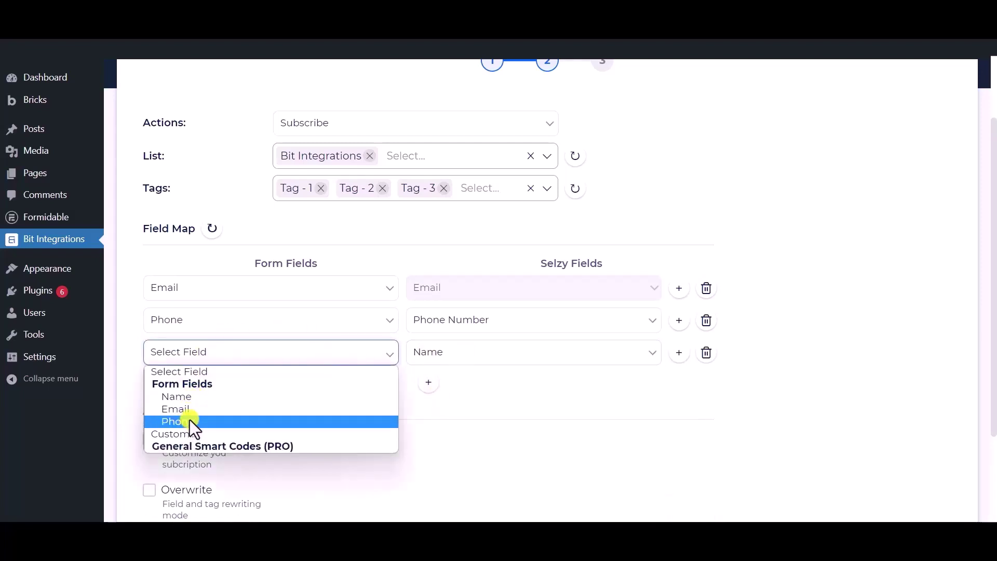
click(195, 395)
- Leave conditional logic off, then finish and save the integration
scroll(271, 391, down, 3)
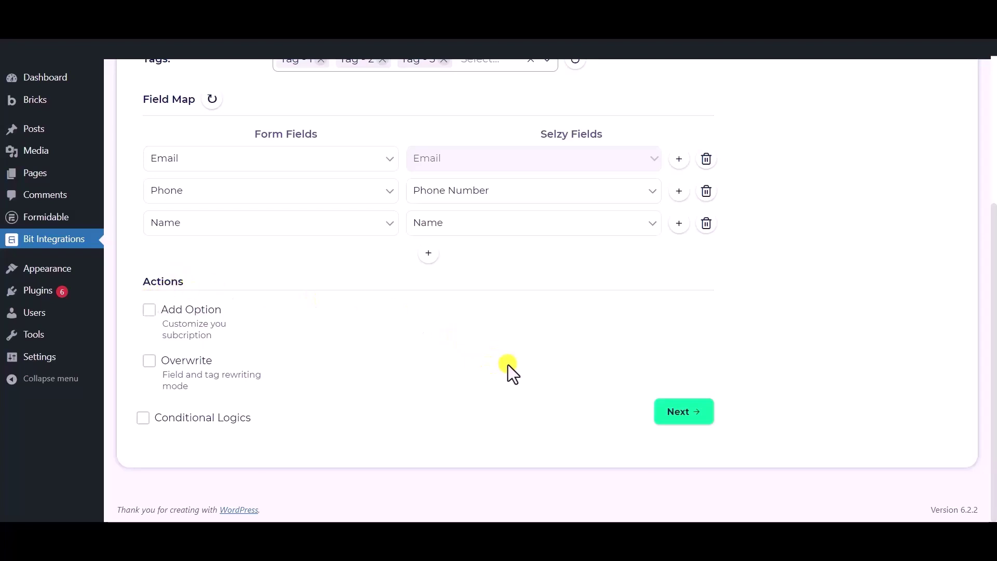
click(143, 418)
scroll(144, 411, down, 2)
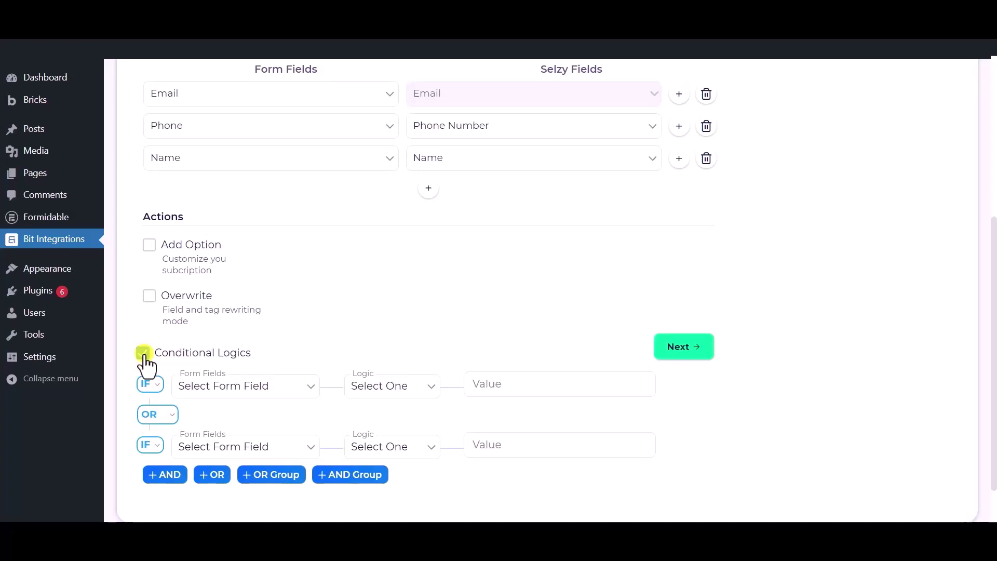
click(144, 354)
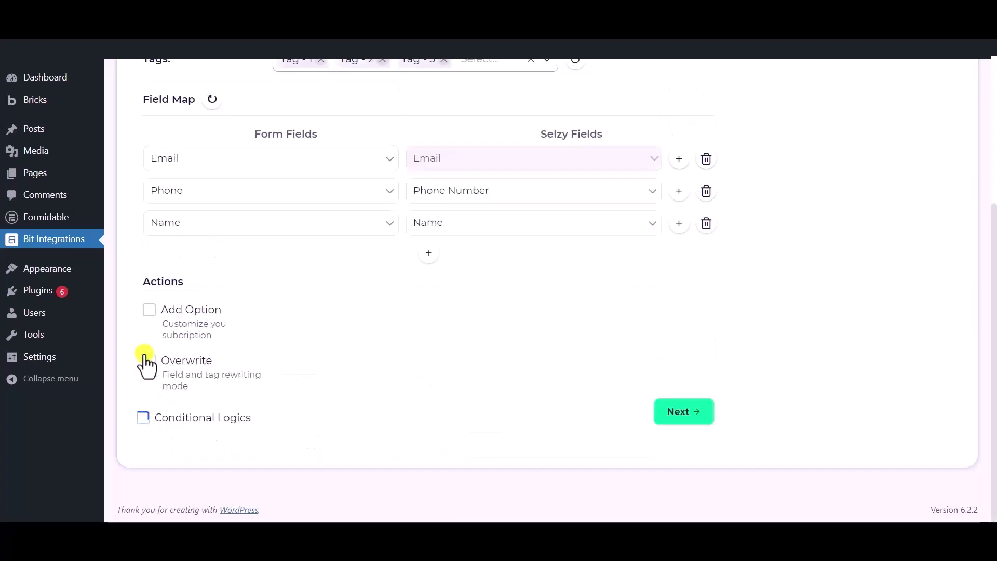
click(678, 422)
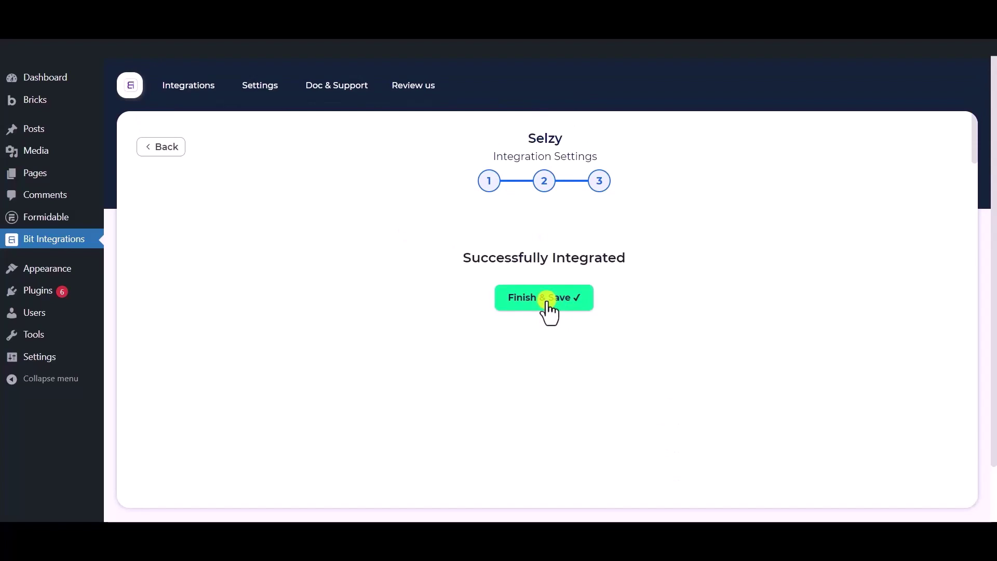
click(548, 304)
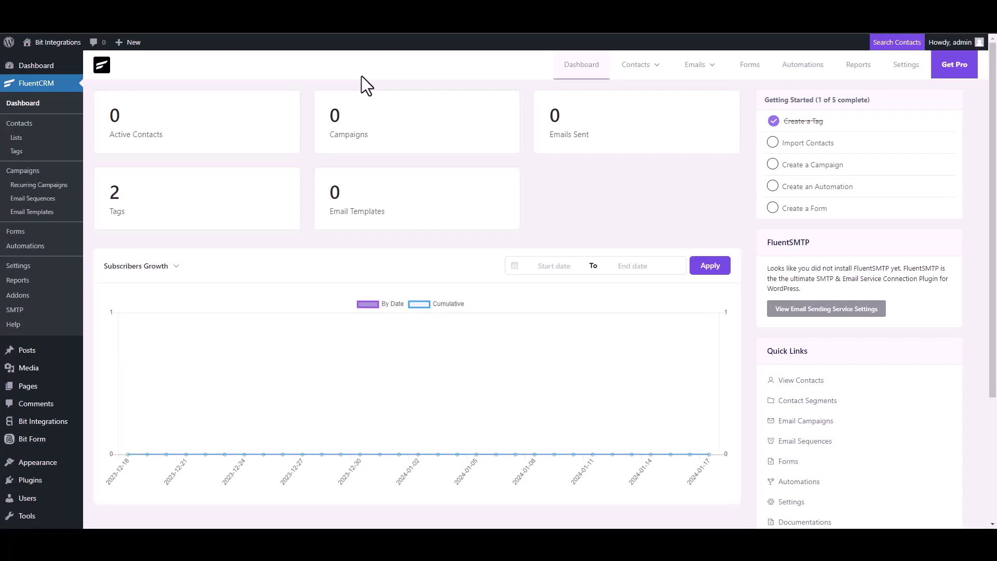
- Create a FluentCRM contact with first name 'Bit Integration', plus an e-mail address and phone number
click(647, 67)
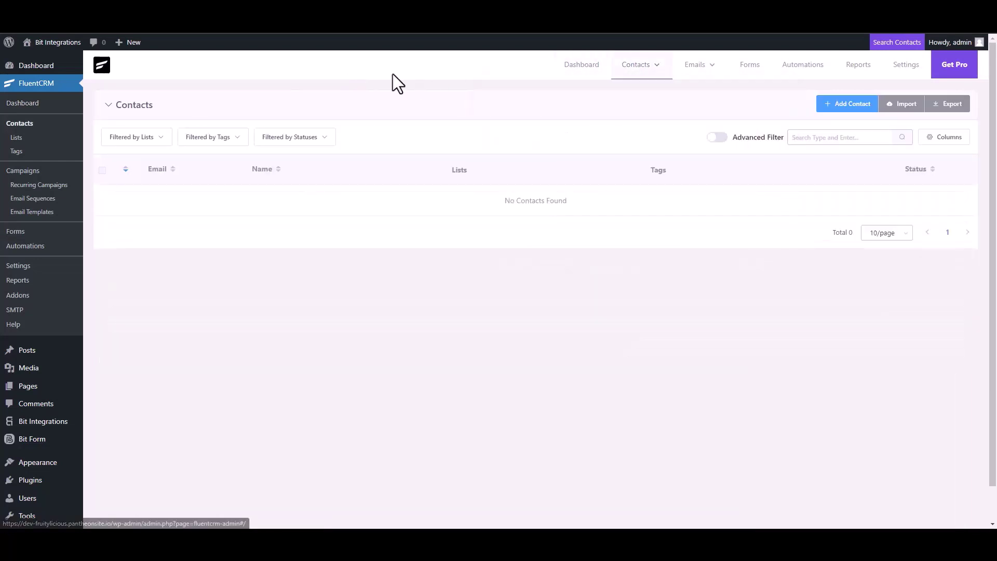
click(836, 104)
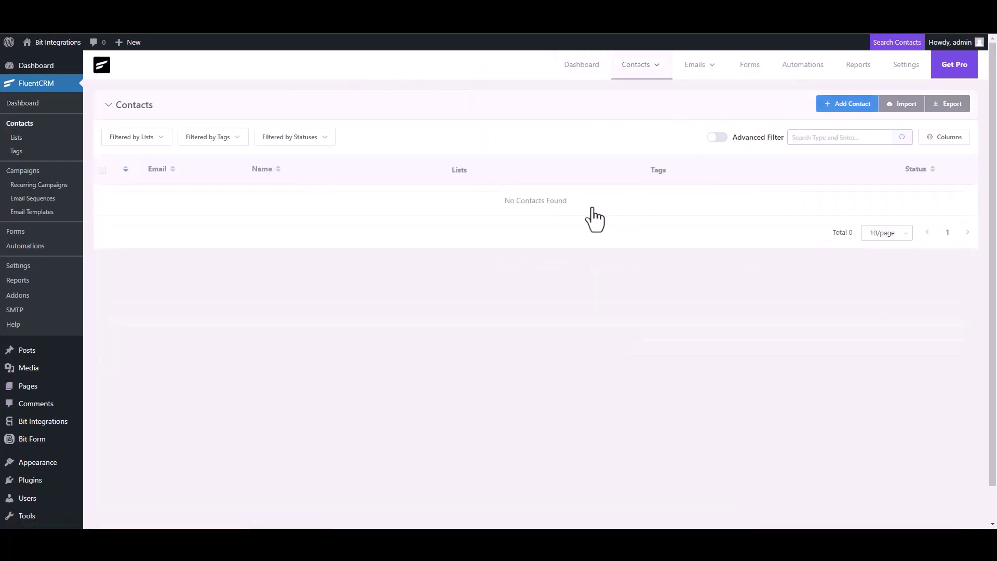
click(632, 120)
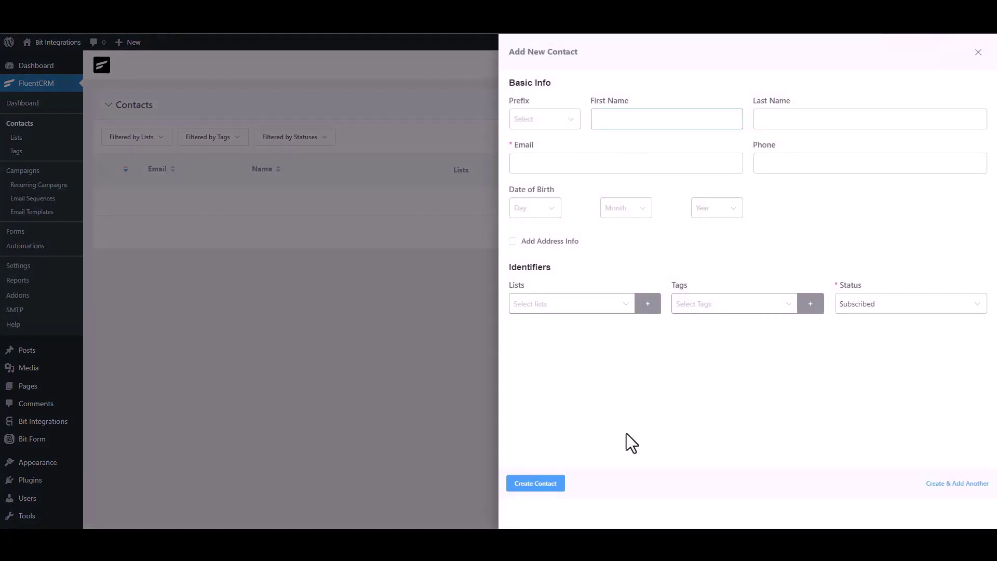
text(Bit Integrations)
click(592, 163)
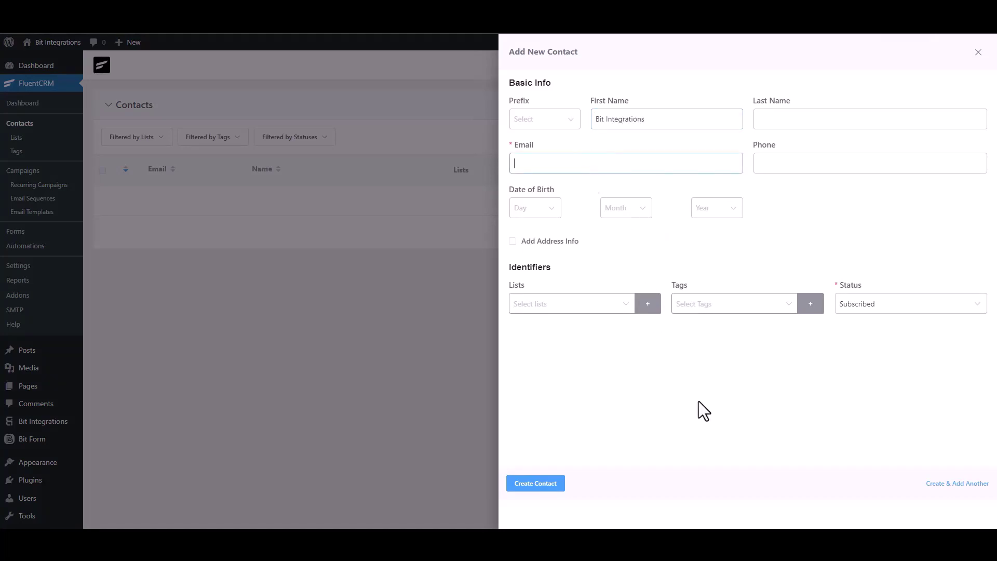
click(805, 162)
text(444555)
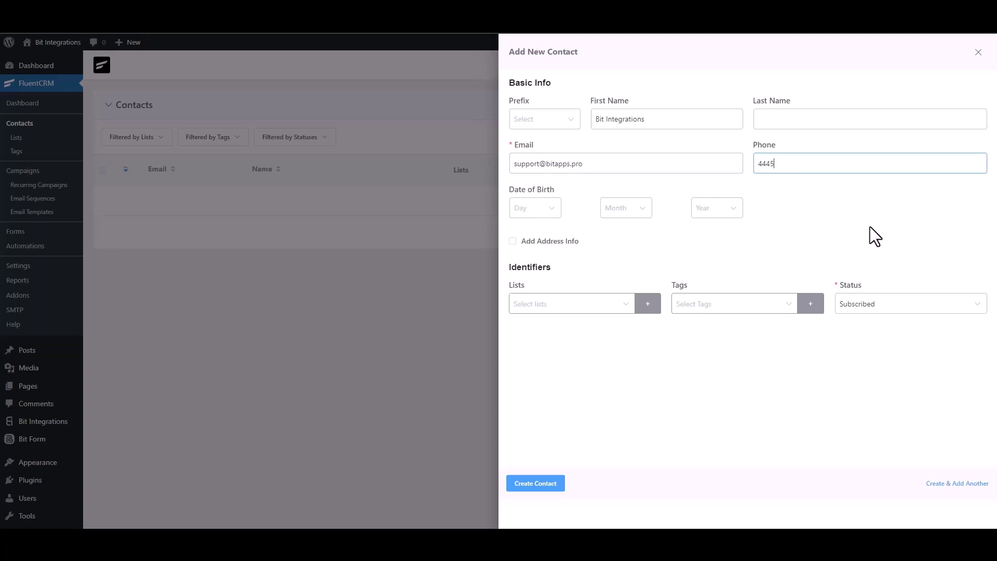
text(666)
click(544, 486)
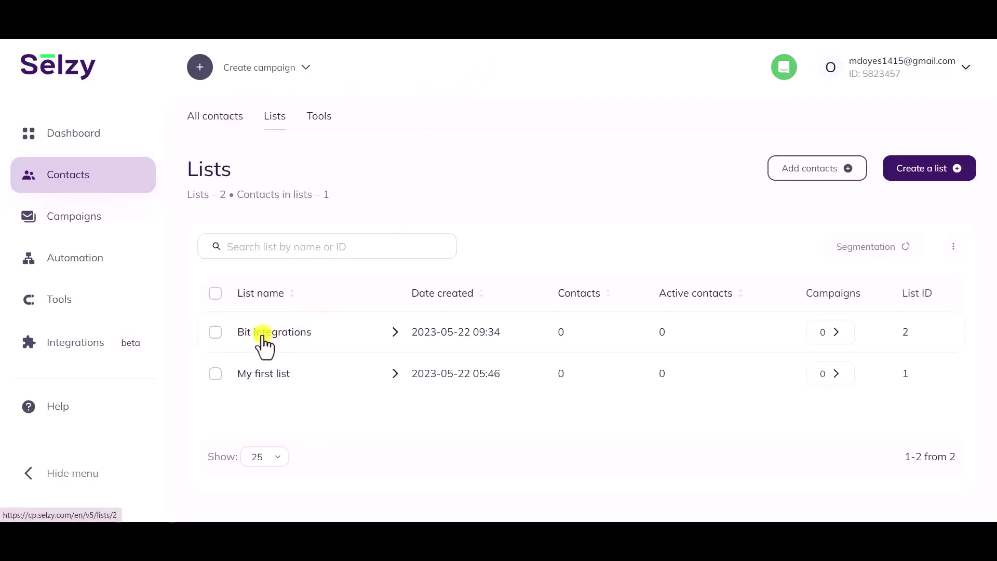
- Open the synced contact in Selzy's Bit Integrations list and check its phone, name and three tags
click(263, 337)
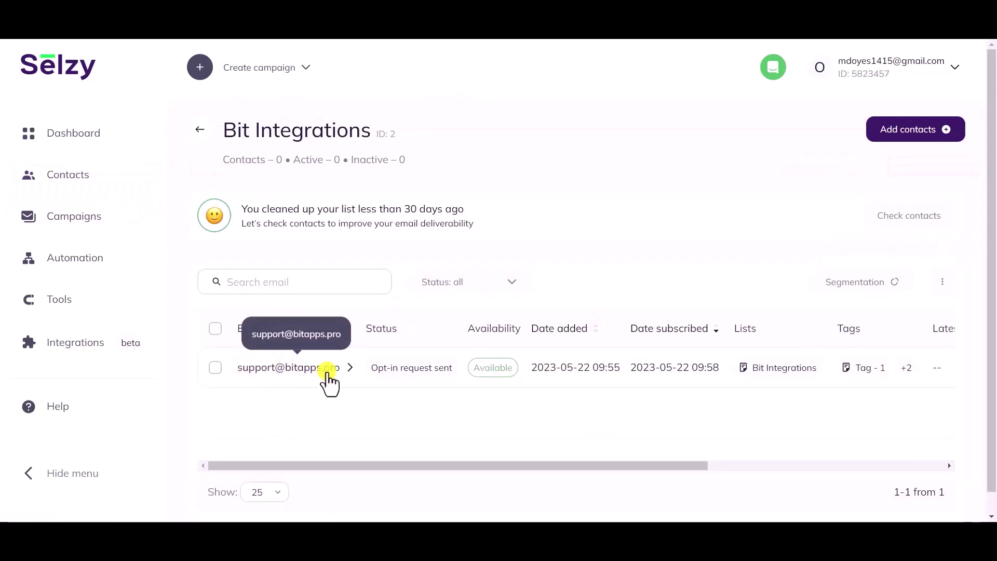
click(303, 370)
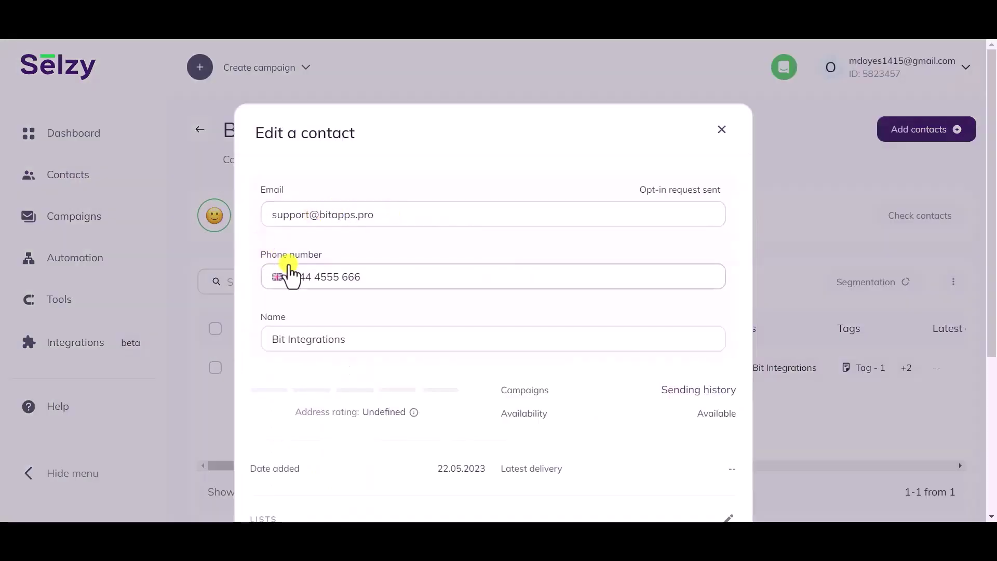
scroll(405, 283, down, 1)
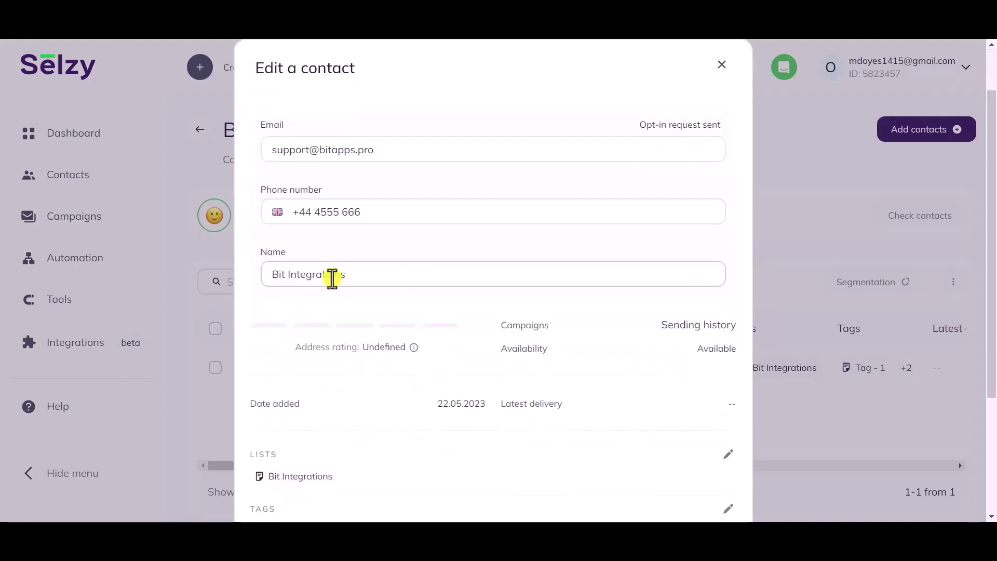
drag(351, 274, 258, 276)
click(290, 309)
scroll(289, 309, down, 1)
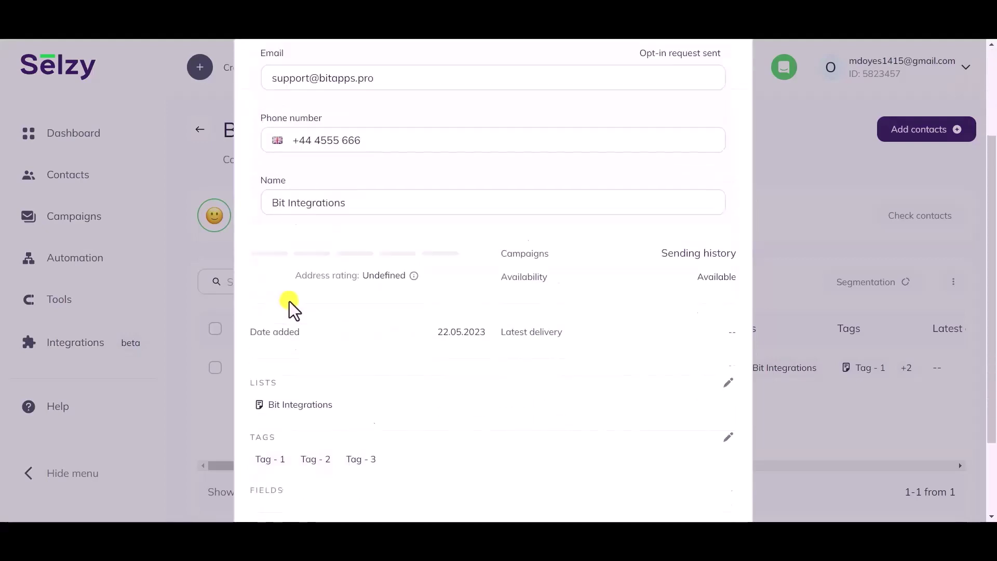
scroll(289, 310, down, 2)
drag(343, 303, 250, 276)
drag(287, 354, 260, 357)
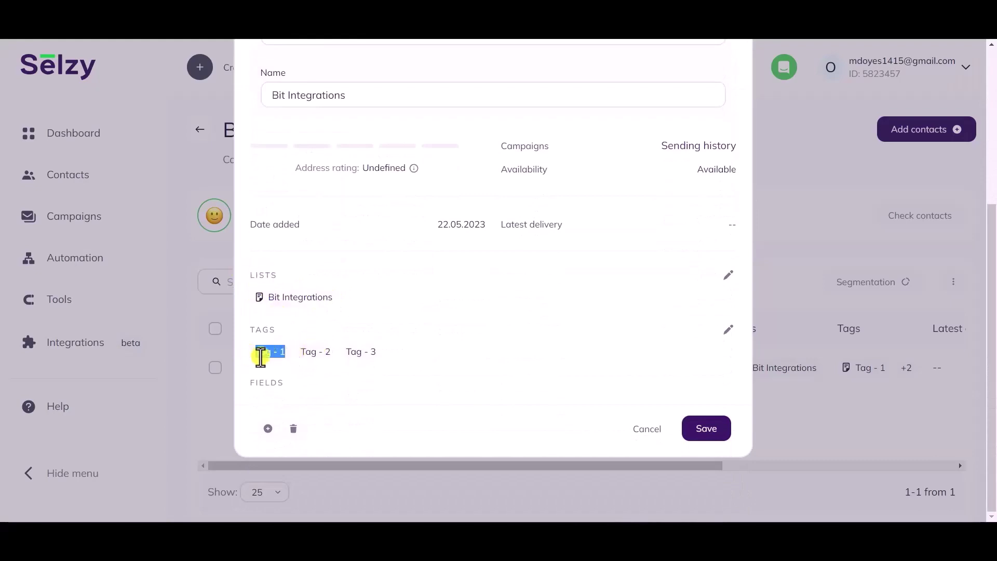